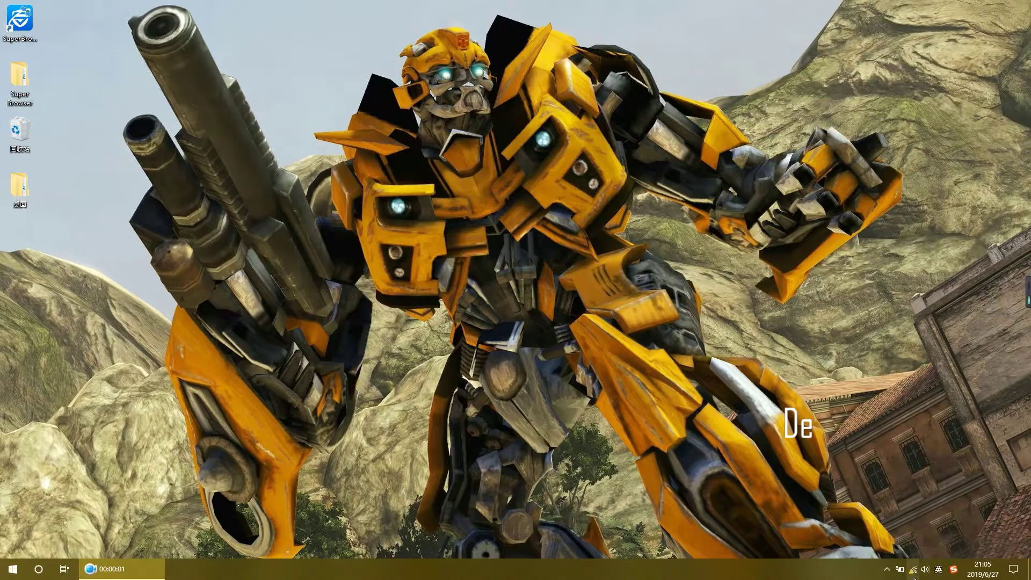
Connect to the LTE-EC4C Wi-Fi network with the router's default network key, revealing it to check first
{"action": "left_click", "coordinate": [914, 569]}
{"action": "left_click", "coordinate": [913, 420]}
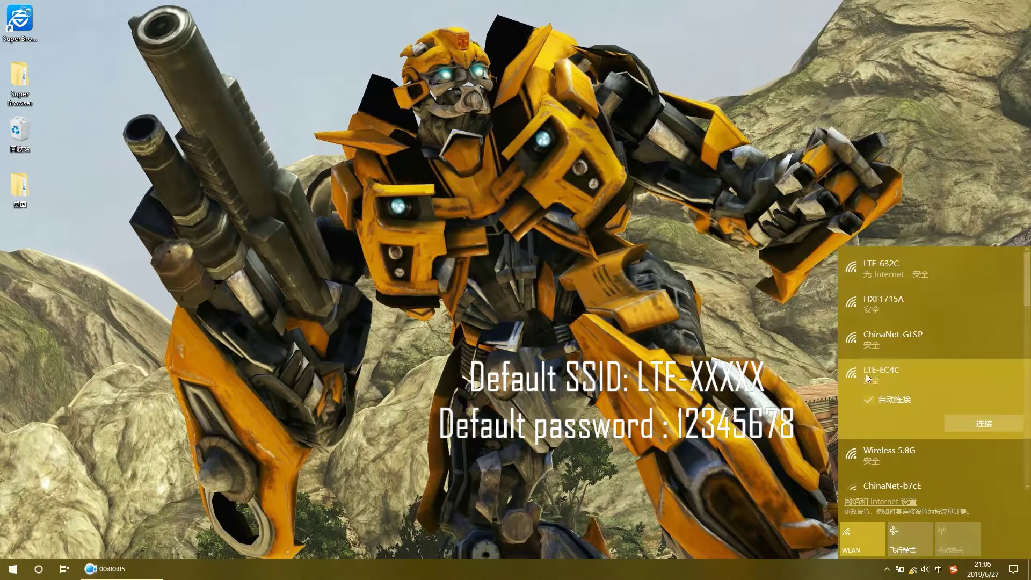
{"action": "left_click", "coordinate": [971, 424]}
{"action": "type", "text": "123"}
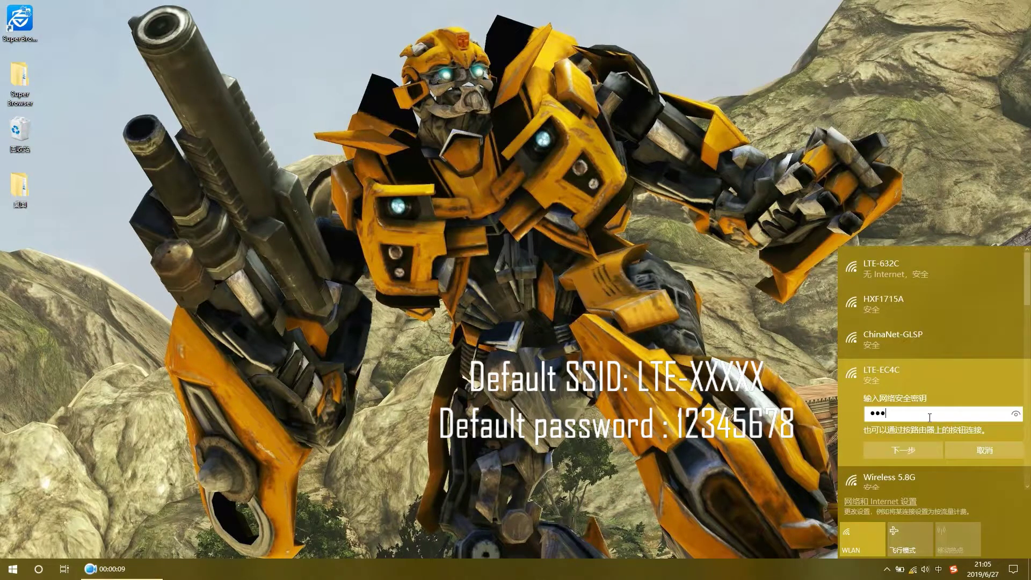
{"action": "type", "text": "45678"}
{"action": "left_click", "coordinate": [1016, 413]}
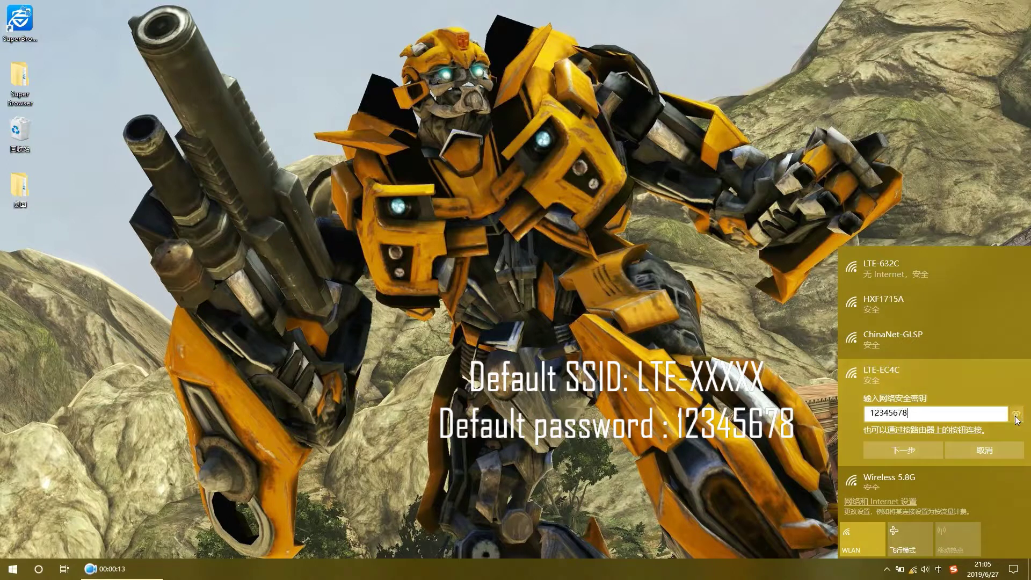
{"action": "left_click", "coordinate": [1016, 413]}
{"action": "left_click", "coordinate": [934, 449]}
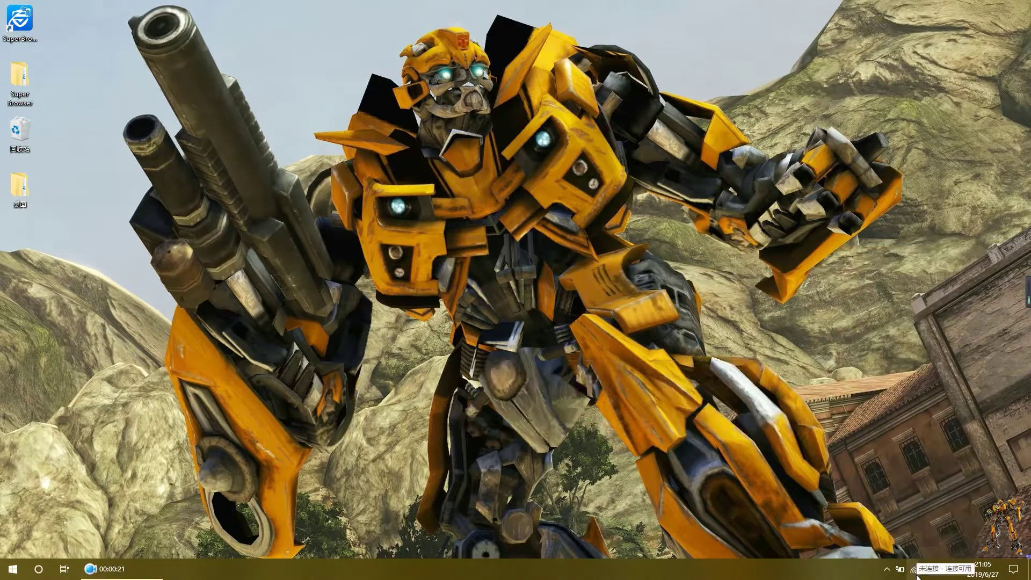
{"action": "key", "text": "super"}
Open Chrome and go to the router login page at 192.168.0.1
{"action": "left_click", "coordinate": [361, 253]}
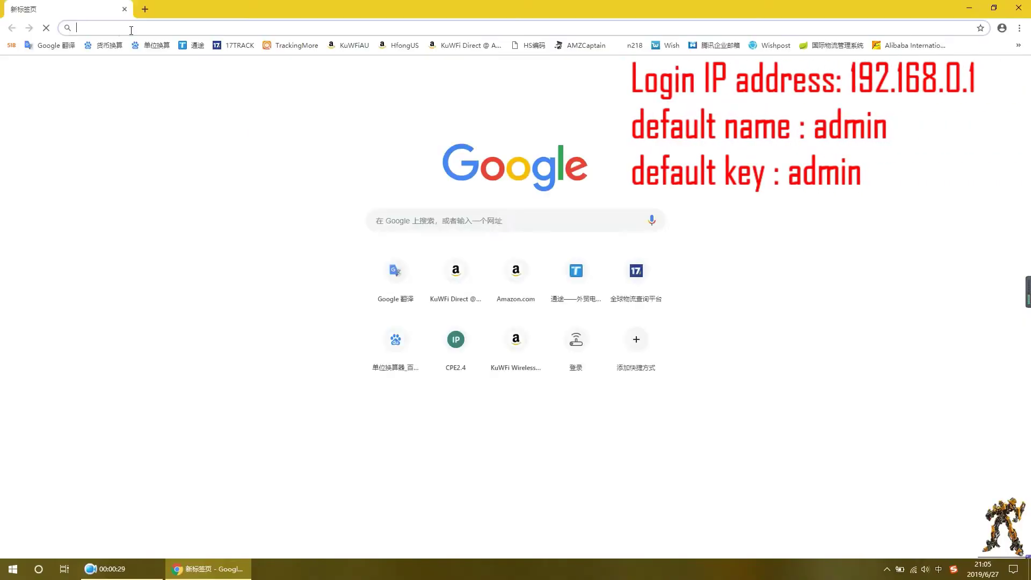
{"action": "type", "text": "192.168.0.1"}
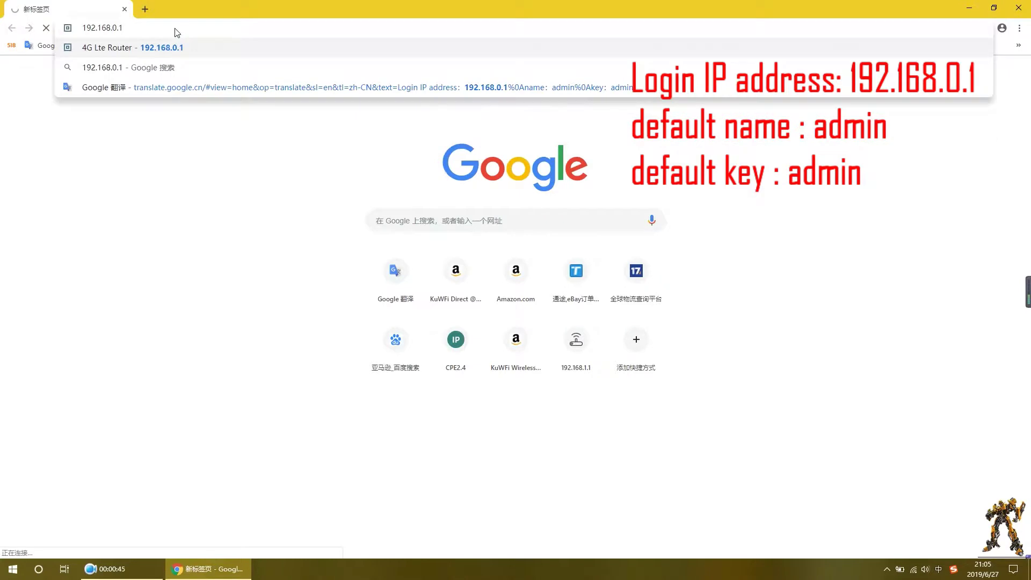
{"action": "key", "text": "Return"}
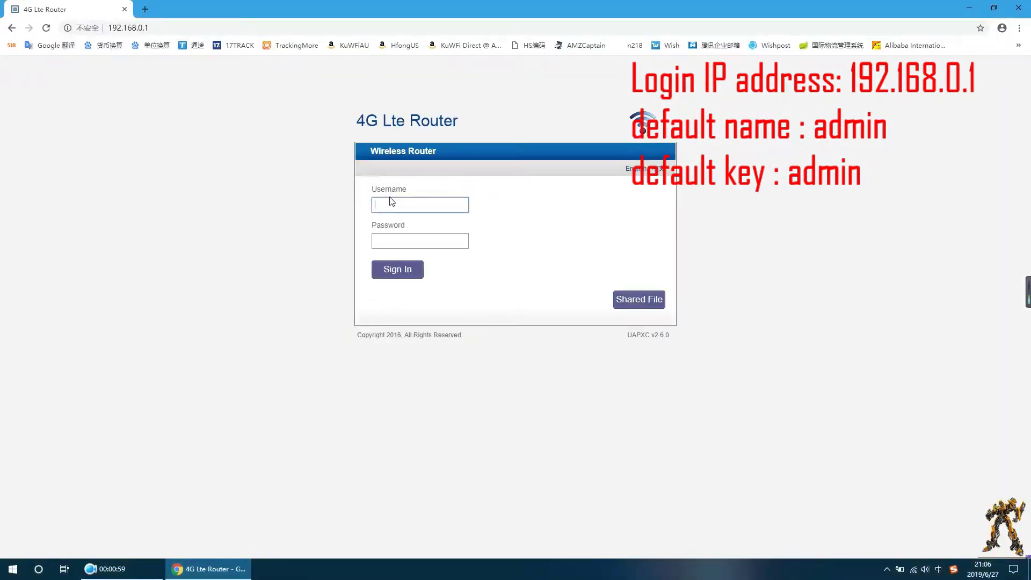
Sign in with the default admin username and password, reaching the Quick Setup welcome prompt
{"action": "type", "text": "admin"}
{"action": "key", "text": "Return"}
{"action": "left_click", "coordinate": [417, 242]}
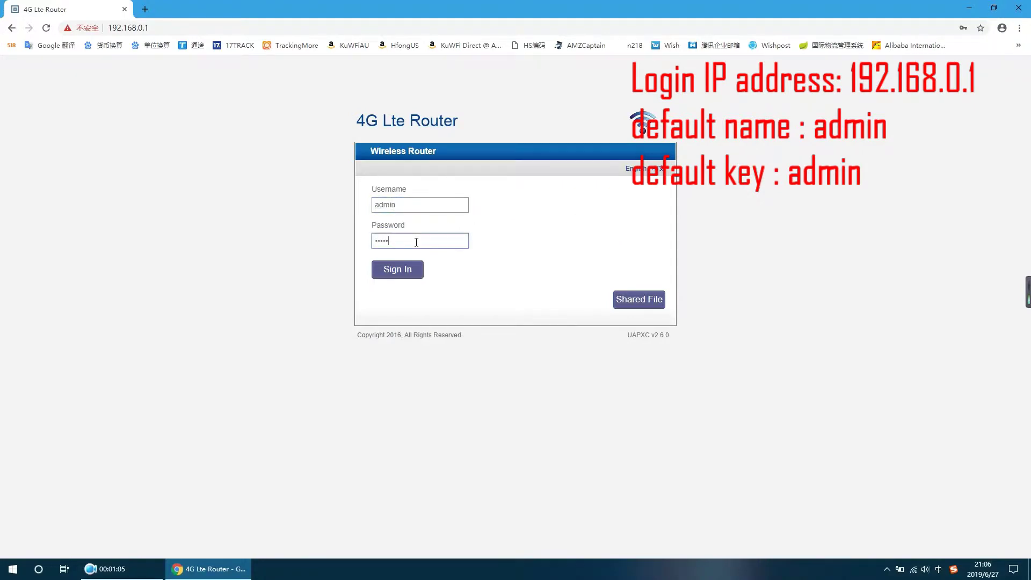
{"action": "left_click", "coordinate": [400, 268]}
{"action": "left_click_drag", "start_coordinate": [345, 232], "coordinate": [604, 283]}
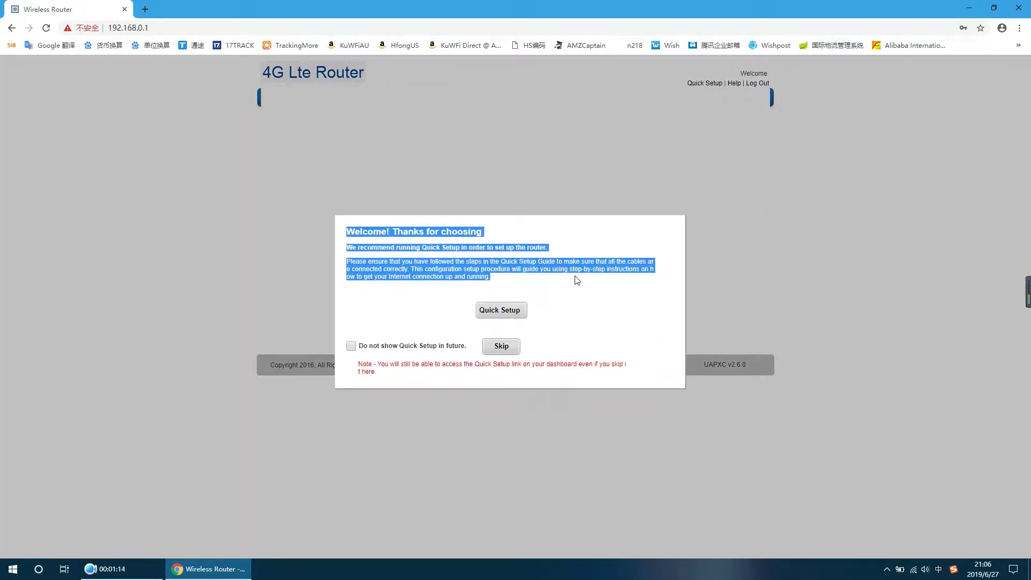
Start Quick Setup and pass User Settings and Internet Connection, leaving every option unchanged with Connection Mode on Auto
{"action": "left_click", "coordinate": [502, 311]}
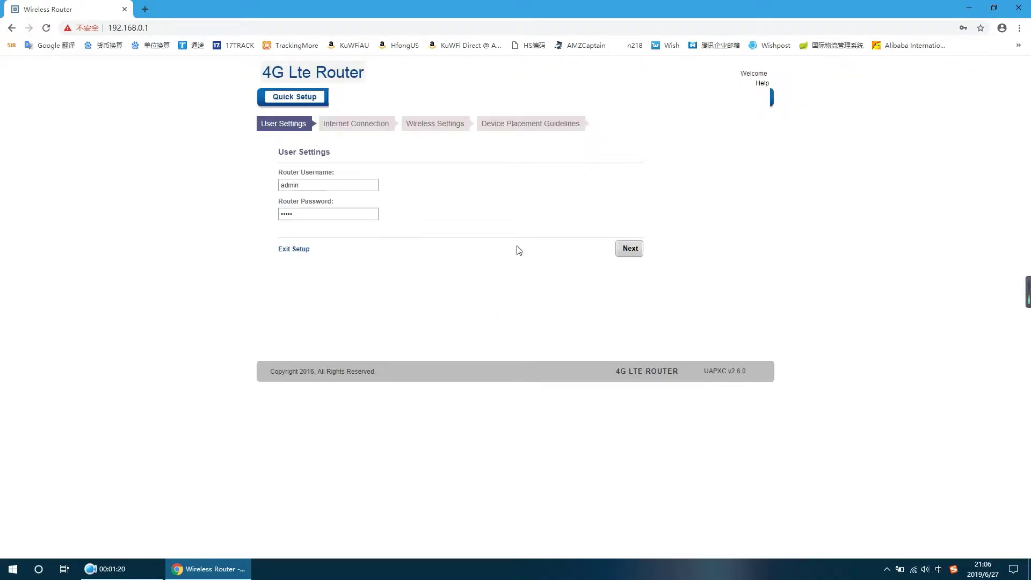
{"action": "left_click", "coordinate": [630, 249]}
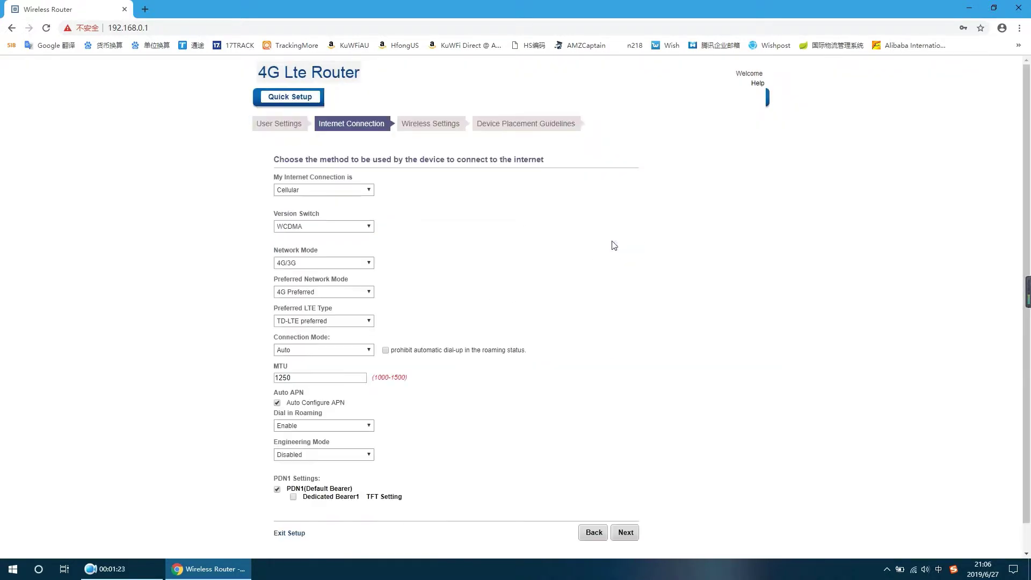
{"action": "left_click", "coordinate": [368, 226]}
{"action": "left_click", "coordinate": [372, 263]}
{"action": "left_click", "coordinate": [391, 275]}
{"action": "left_click", "coordinate": [372, 292]}
{"action": "left_click", "coordinate": [403, 317]}
{"action": "left_click", "coordinate": [368, 321]}
{"action": "left_click", "coordinate": [407, 325]}
{"action": "left_click", "coordinate": [369, 350]}
{"action": "left_click", "coordinate": [405, 331]}
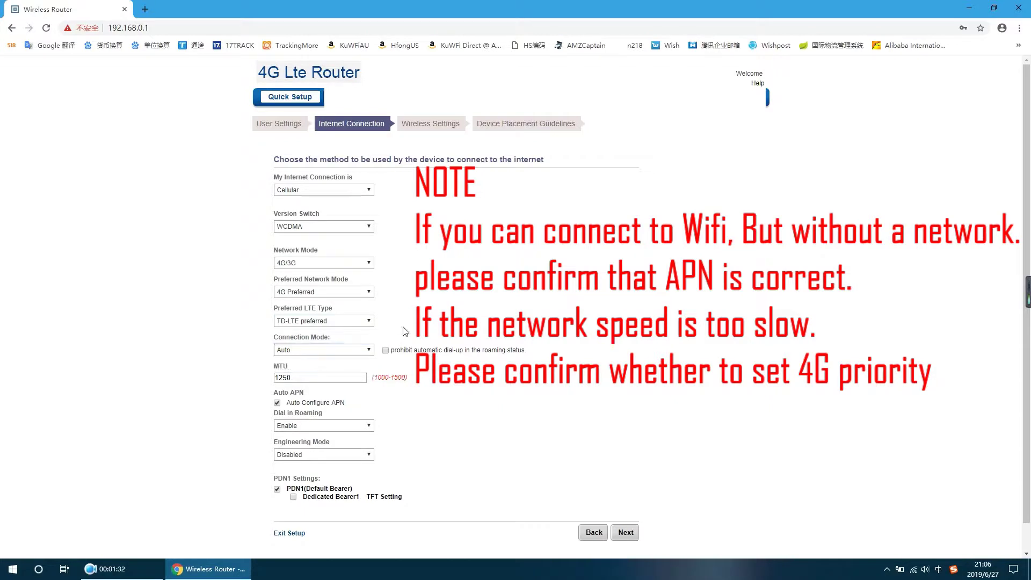
{"action": "scroll", "coordinate": [436, 440], "scroll_direction": "down", "scroll_amount": 1}
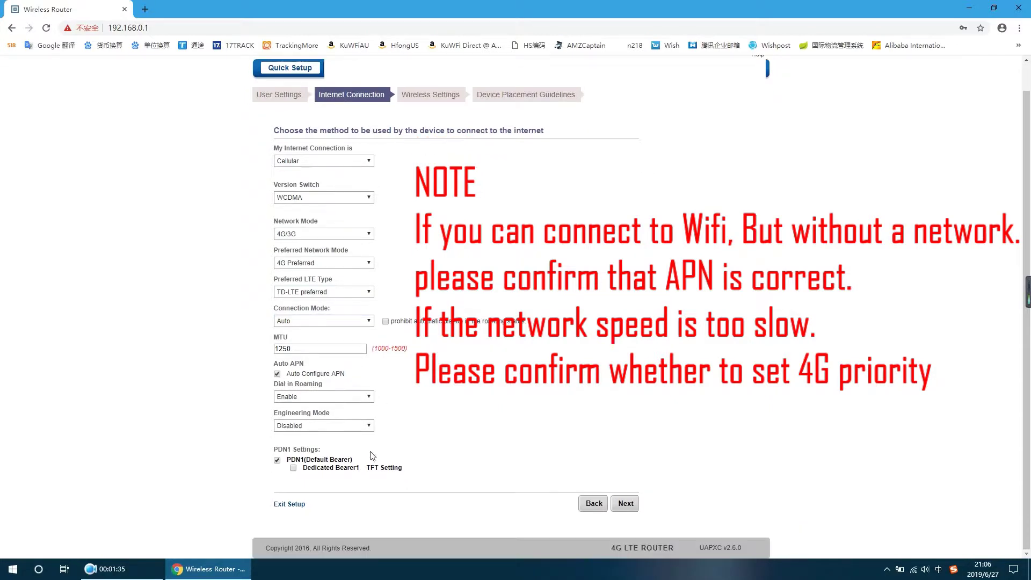
{"action": "left_click", "coordinate": [615, 501]}
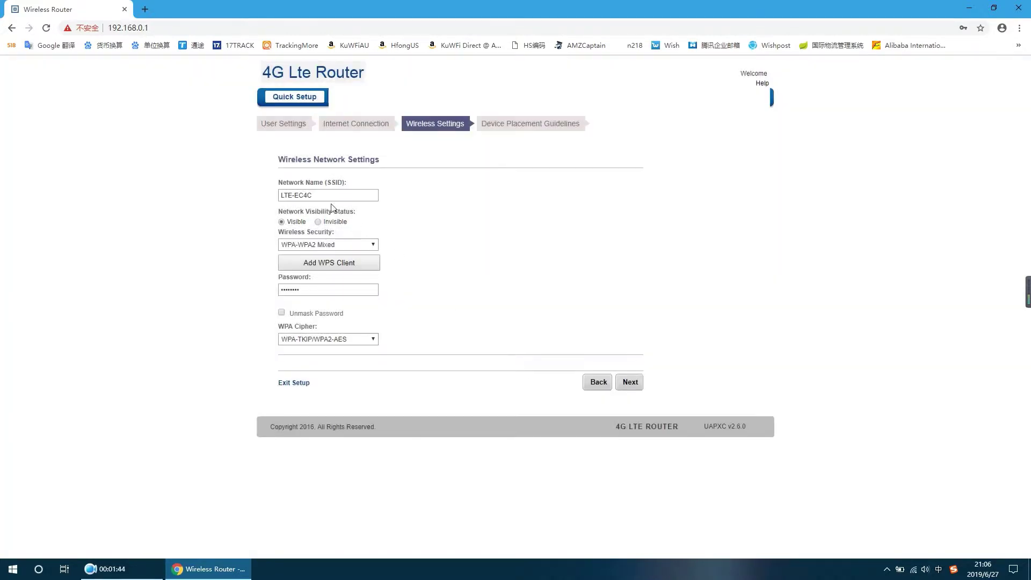
Keep Wi-Fi as LTE-EC4C with WPA-WPA2 Mixed security and continue to Device Placement Guidelines
{"action": "left_click", "coordinate": [328, 195]}
{"action": "left_click_drag", "start_coordinate": [328, 195], "coordinate": [265, 199]}
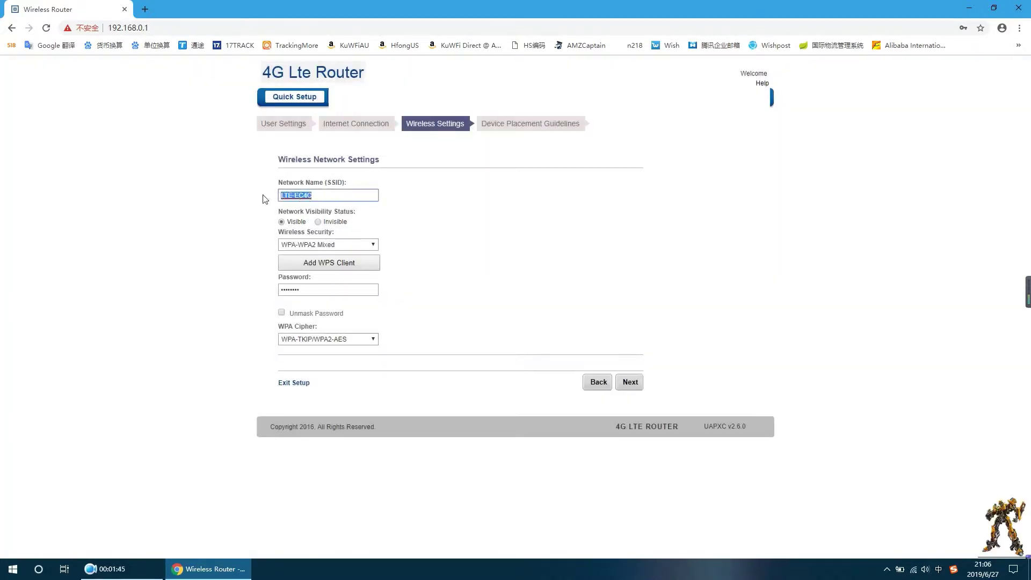
{"action": "left_click", "coordinate": [307, 246]}
{"action": "left_click", "coordinate": [331, 272]}
{"action": "left_click", "coordinate": [323, 290]}
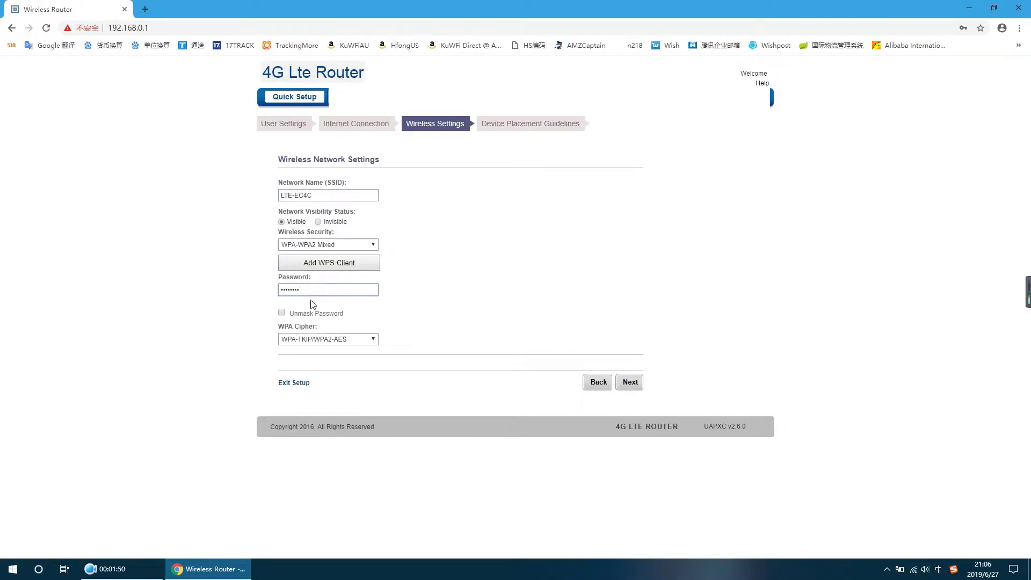
{"action": "left_click", "coordinate": [282, 313]}
{"action": "left_click", "coordinate": [281, 313]}
{"action": "left_click", "coordinate": [375, 339]}
{"action": "left_click", "coordinate": [628, 384]}
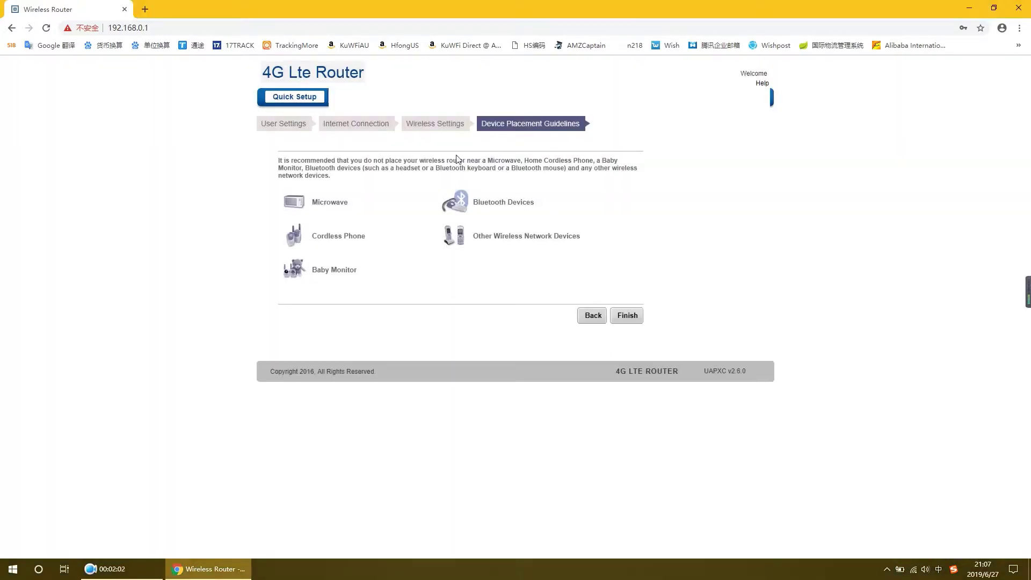
{"action": "left_click_drag", "start_coordinate": [278, 160], "coordinate": [424, 177]}
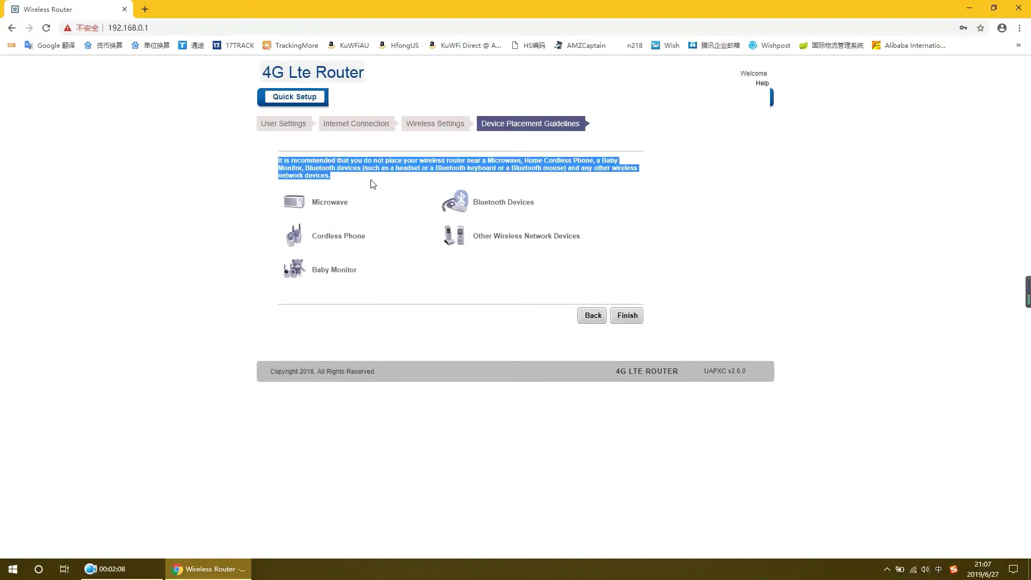
{"action": "left_click", "coordinate": [386, 277]}
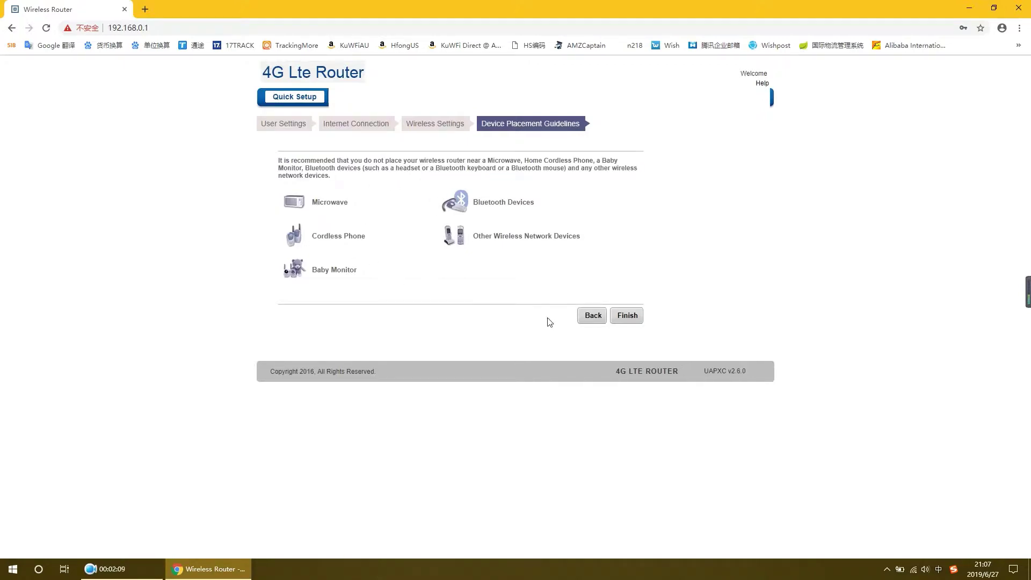
Finish the wizard, scroll through the System status overview, and switch to the Internet tab
{"action": "left_click", "coordinate": [627, 316]}
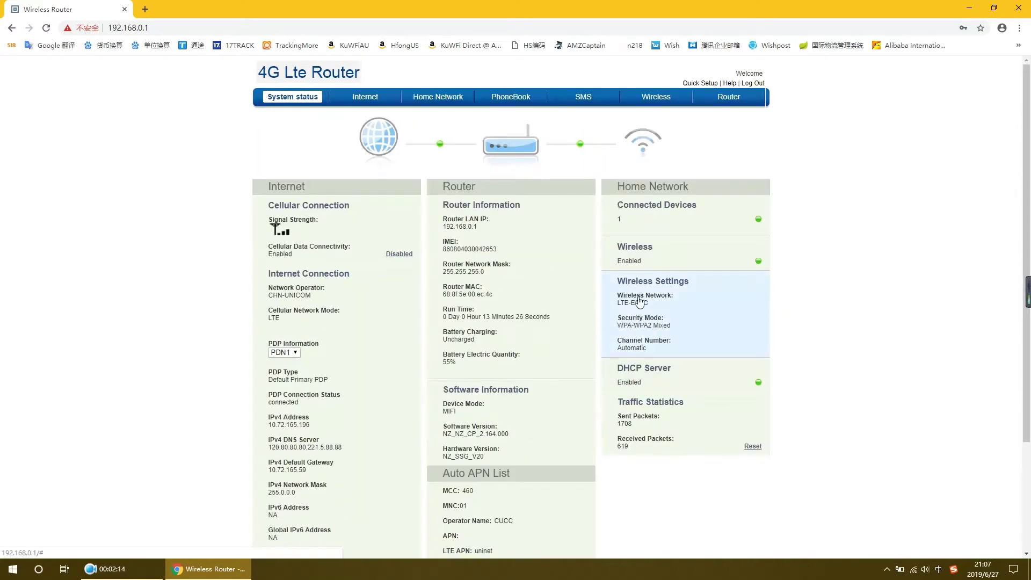
{"action": "scroll", "coordinate": [639, 303], "scroll_direction": "down", "scroll_amount": 3}
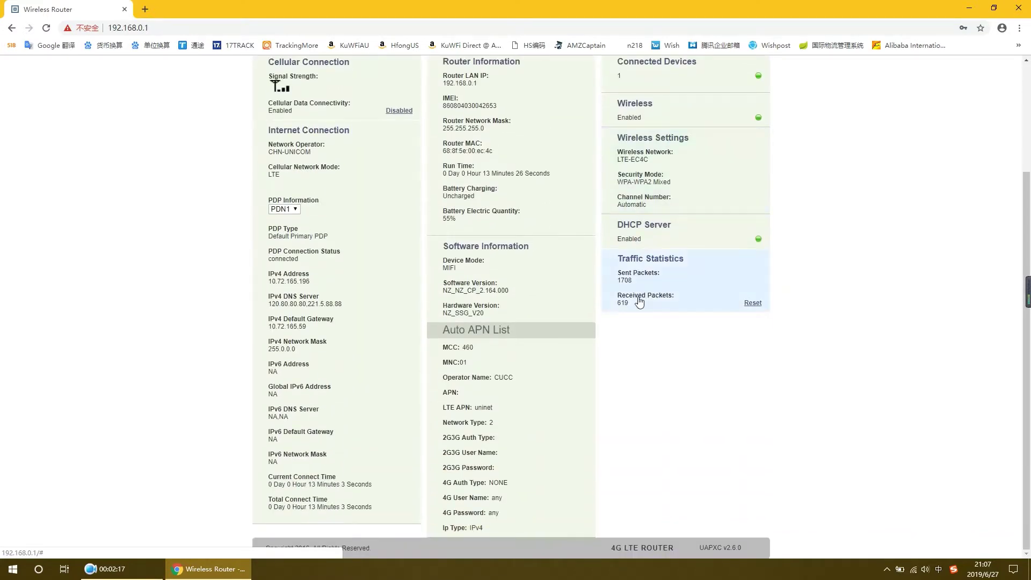
{"action": "scroll", "coordinate": [639, 302], "scroll_direction": "up", "scroll_amount": 3}
{"action": "scroll", "coordinate": [599, 187], "scroll_direction": "down", "scroll_amount": 1}
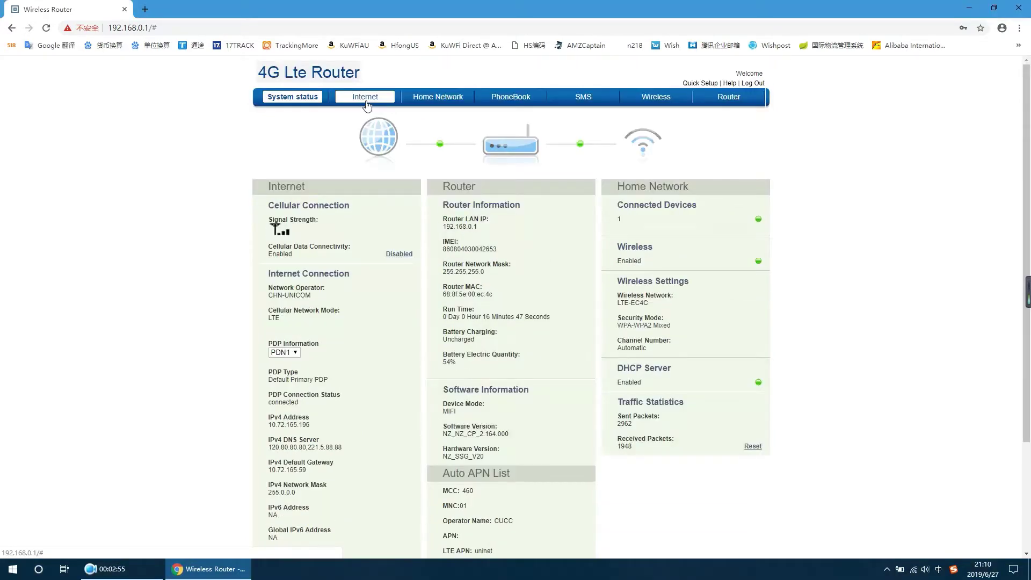
{"action": "left_click", "coordinate": [366, 102]}
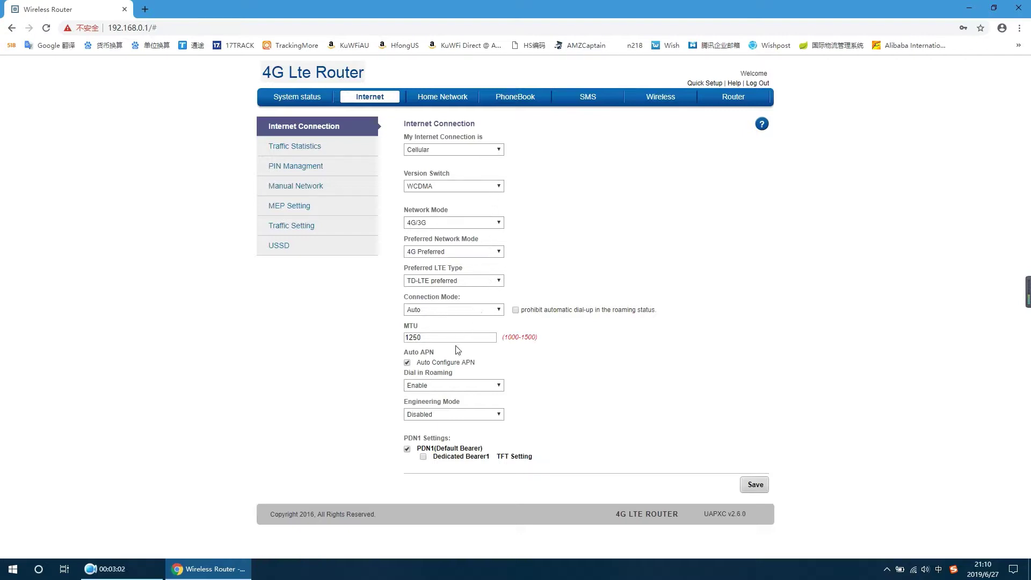
Switch Connection Mode to Manual and open the PDN1 default bearer settings
{"action": "left_click", "coordinate": [446, 310]}
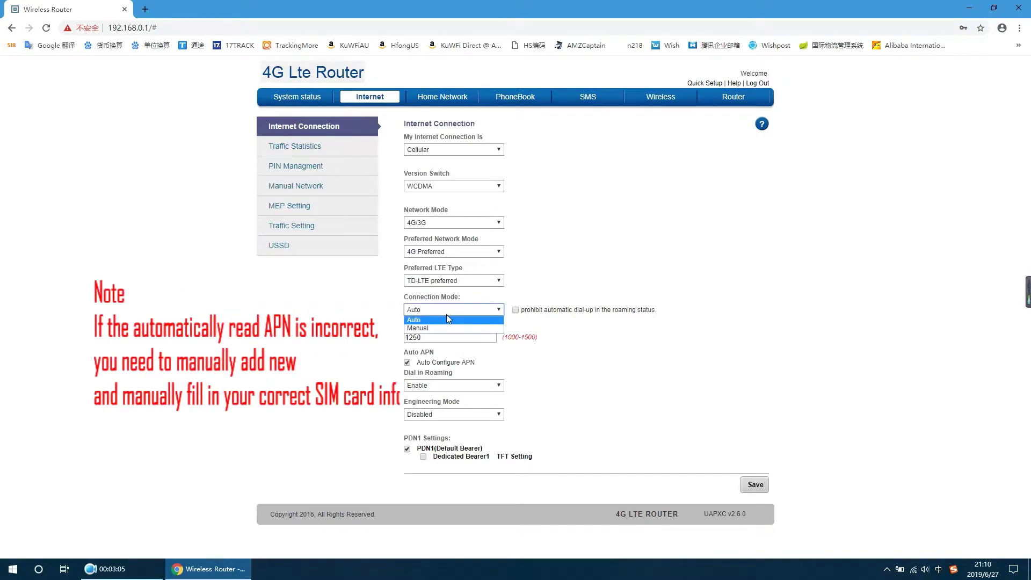
{"action": "left_click", "coordinate": [450, 326]}
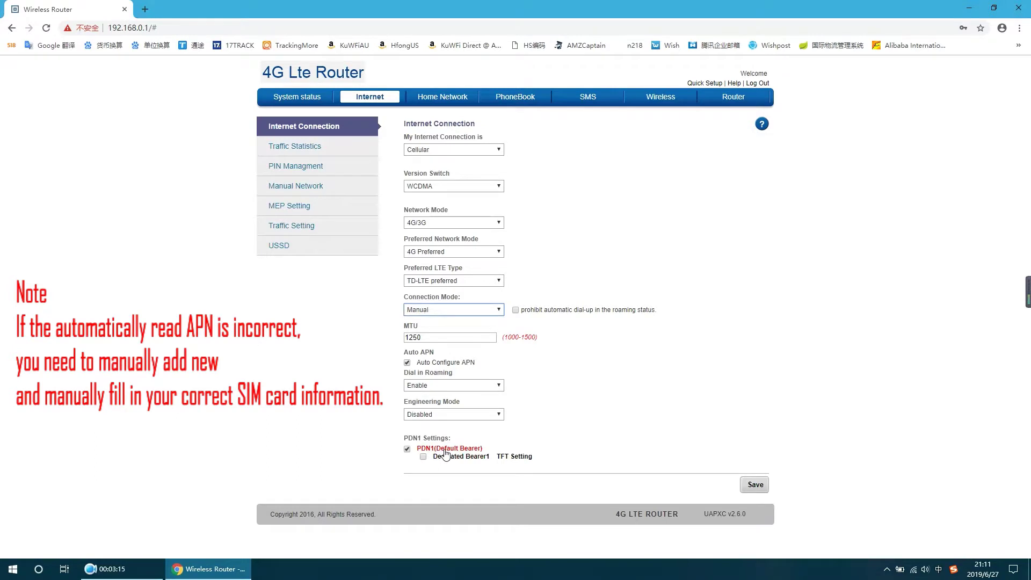
{"action": "left_click", "coordinate": [445, 451]}
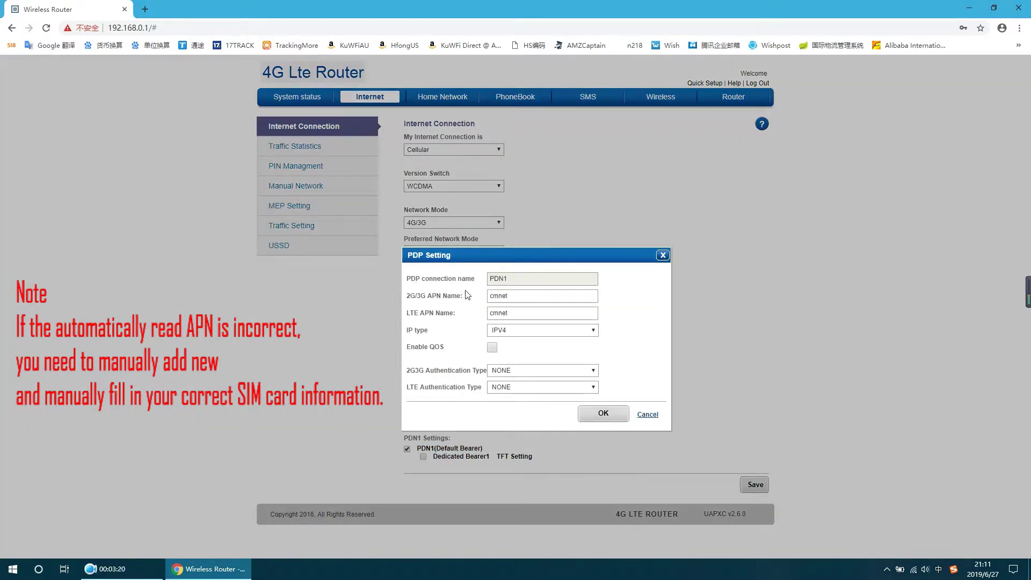
{"action": "left_click_drag", "start_coordinate": [429, 295], "coordinate": [411, 319]}
Confirm PDN1 with IPV4 and NONE authentication for 2G3G and LTE, then view Traffic Statistics
{"action": "left_click", "coordinate": [579, 333]}
{"action": "left_click", "coordinate": [471, 330]}
{"action": "left_click", "coordinate": [590, 376]}
{"action": "left_click", "coordinate": [485, 385]}
{"action": "left_click", "coordinate": [589, 389]}
{"action": "left_click", "coordinate": [484, 388]}
{"action": "left_click", "coordinate": [604, 414]}
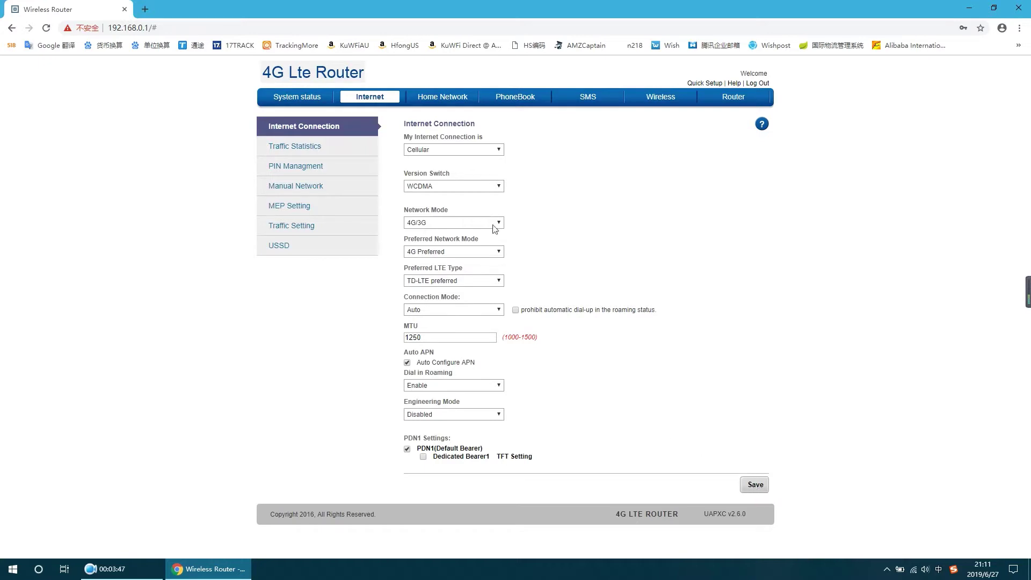
{"action": "left_click", "coordinate": [328, 160]}
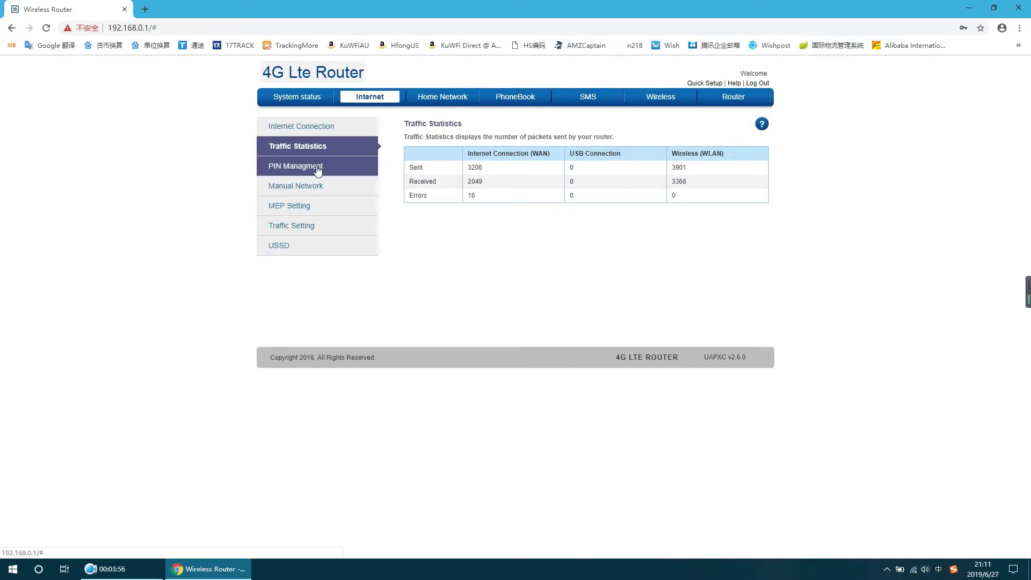
Visit PIN Management, Manual Network, MEP Setting, Traffic Setting (left Disabled), USSD, then Home Network DHCP Settings
{"action": "left_click", "coordinate": [318, 170]}
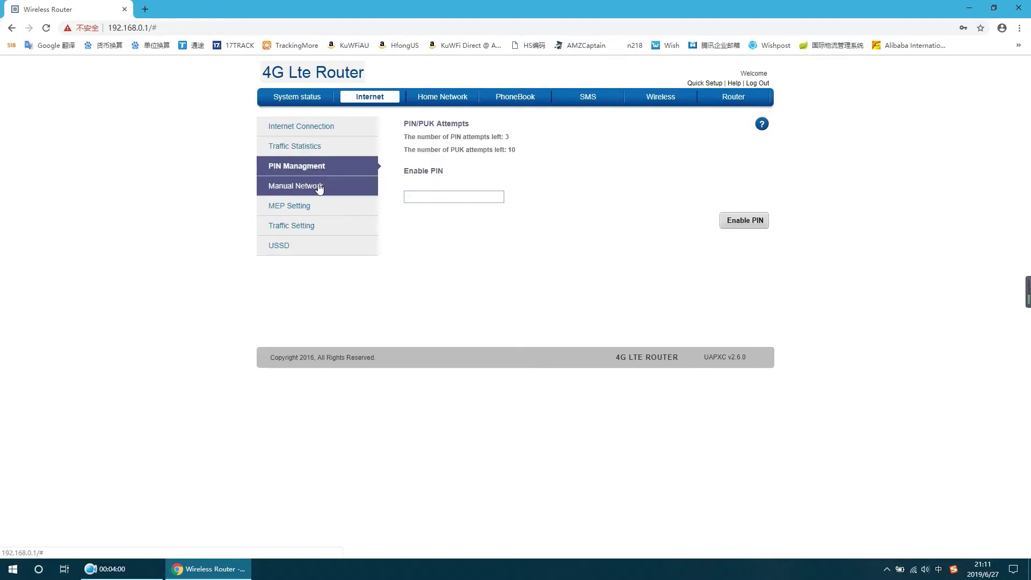
{"action": "left_click", "coordinate": [319, 188]}
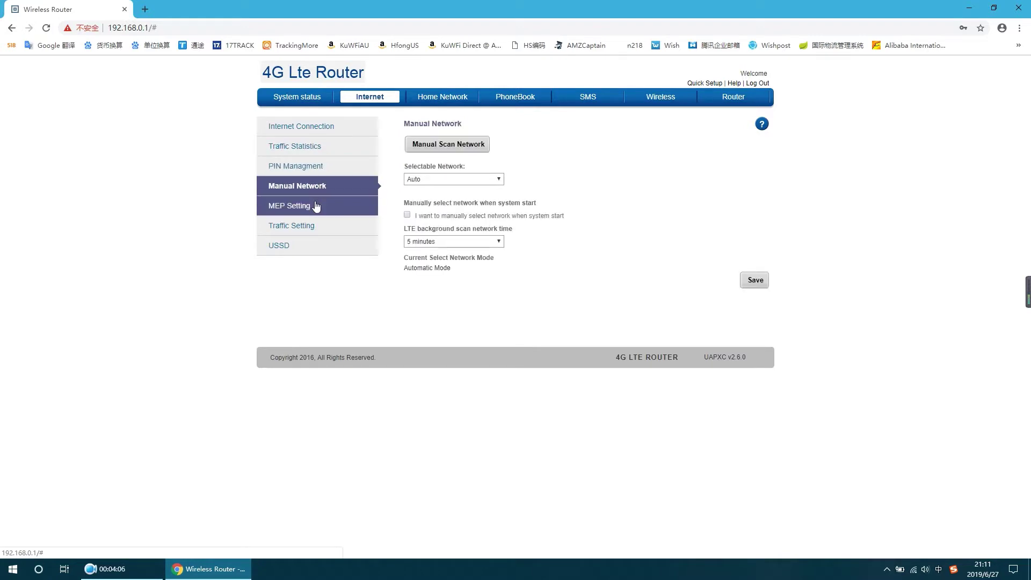
{"action": "left_click", "coordinate": [316, 207]}
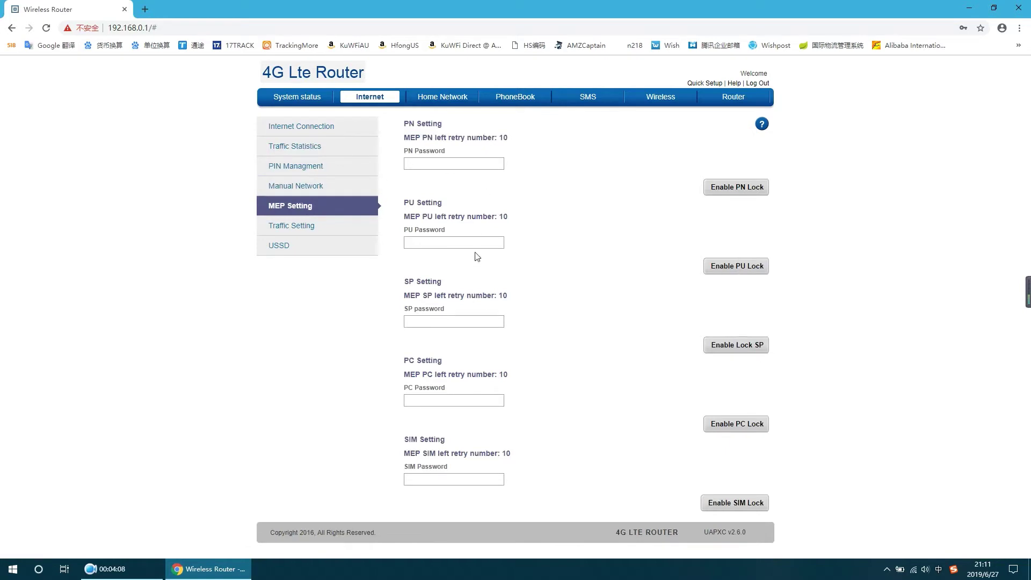
{"action": "left_click", "coordinate": [321, 233]}
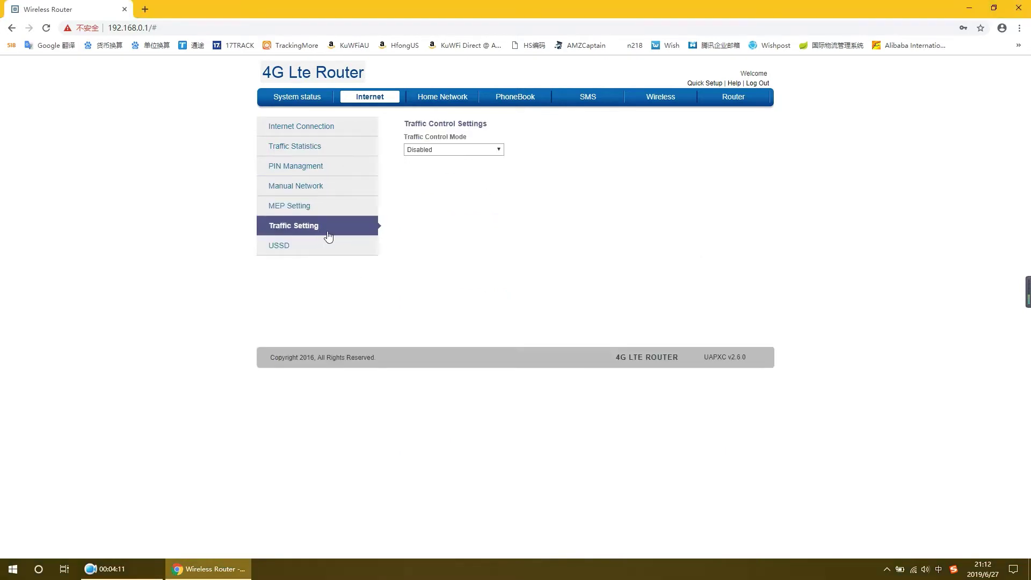
{"action": "left_click", "coordinate": [499, 154]}
{"action": "left_click", "coordinate": [402, 253]}
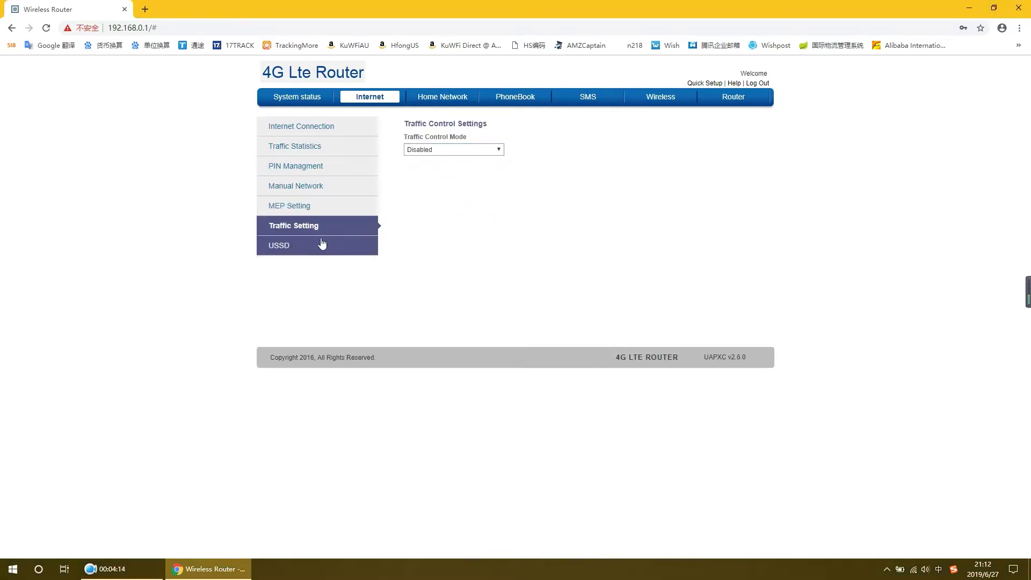
{"action": "left_click", "coordinate": [317, 246]}
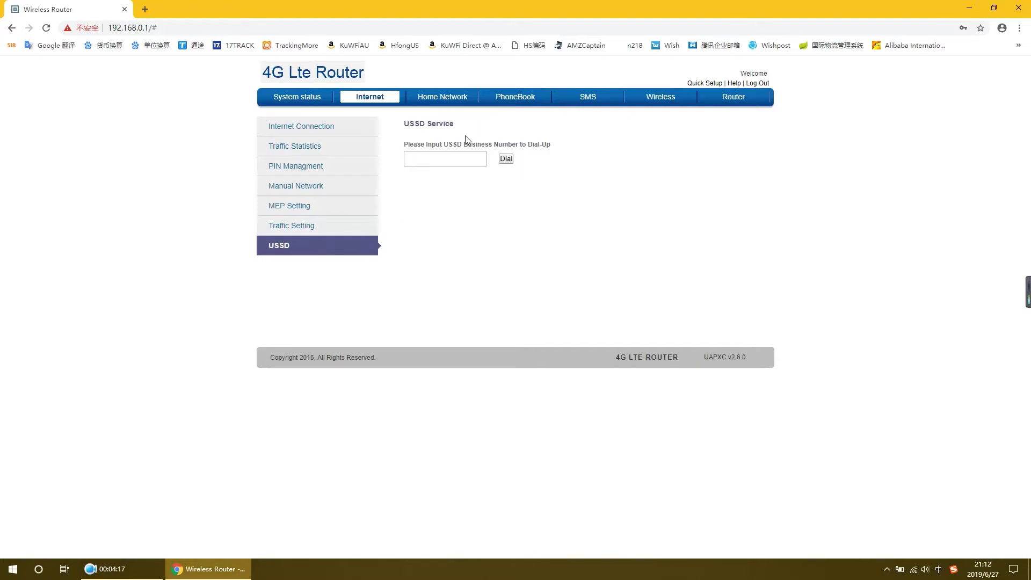
{"action": "left_click", "coordinate": [427, 100]}
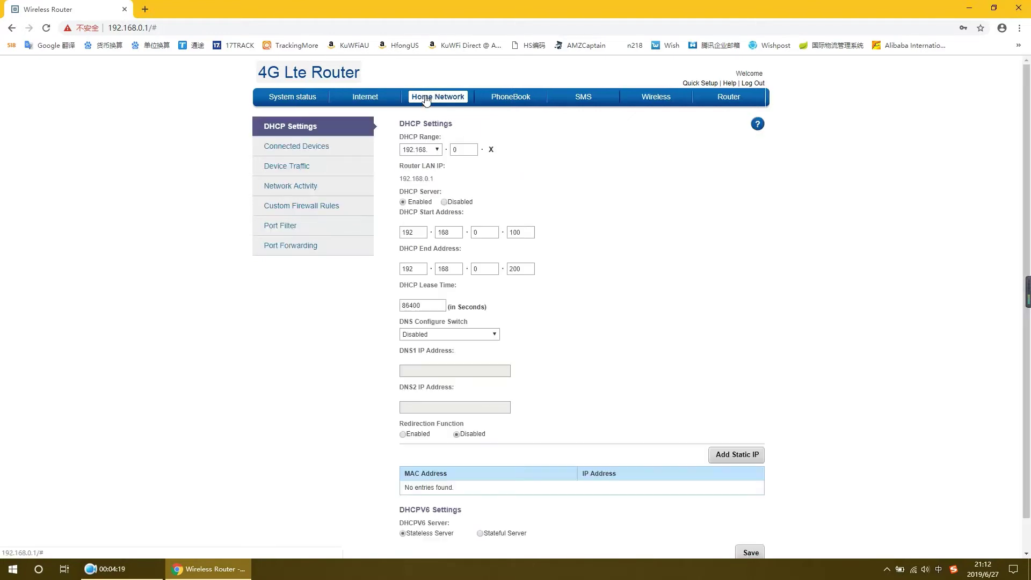
Visit device traffic, connected devices, network activity, firewall, port filter and port forwarding pages, then PhoneBook and SMS inbox
{"action": "left_click", "coordinate": [315, 166]}
{"action": "left_click", "coordinate": [311, 149]}
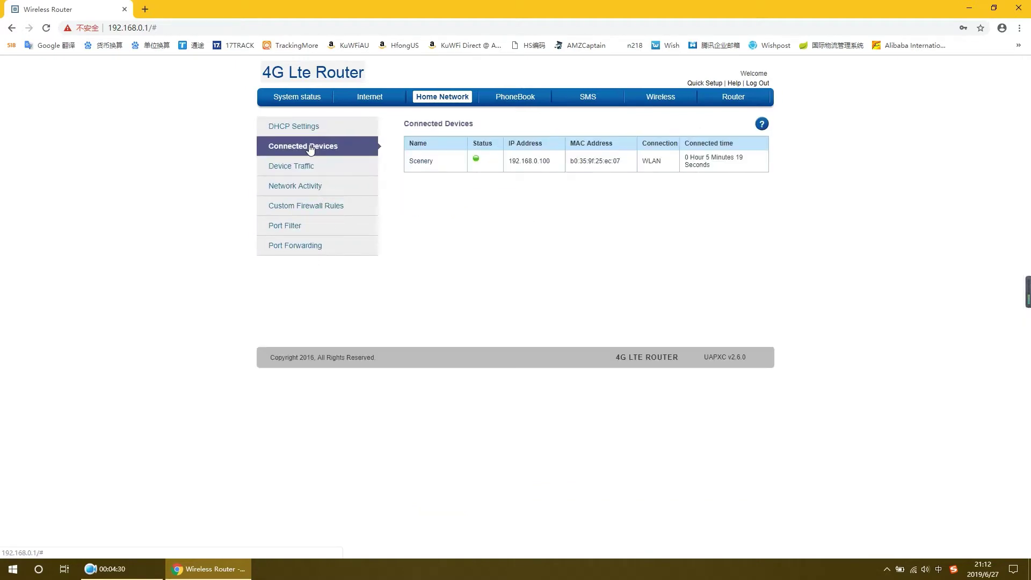
{"action": "left_click", "coordinate": [304, 189]}
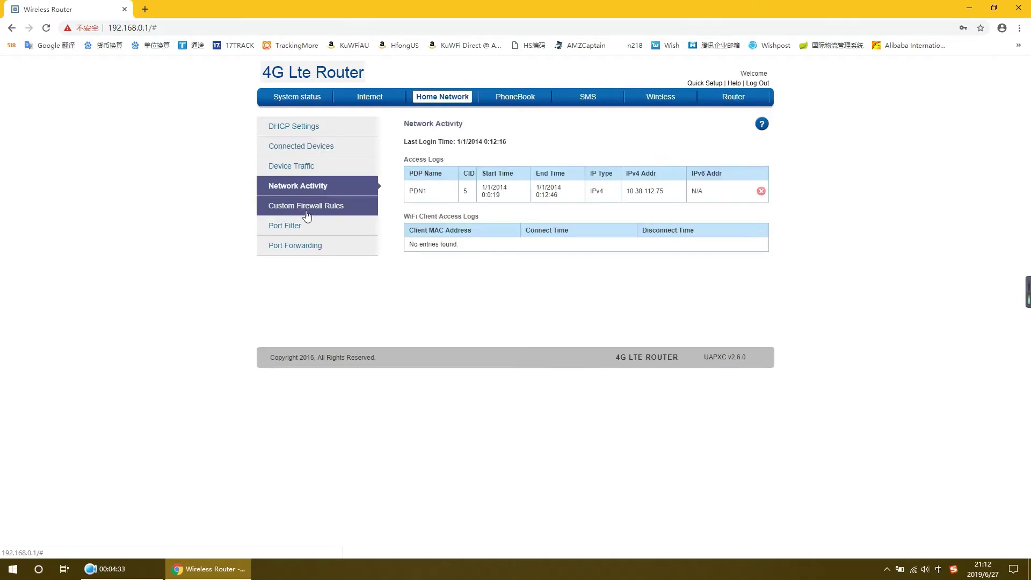
{"action": "left_click", "coordinate": [307, 211]}
{"action": "left_click", "coordinate": [305, 231]}
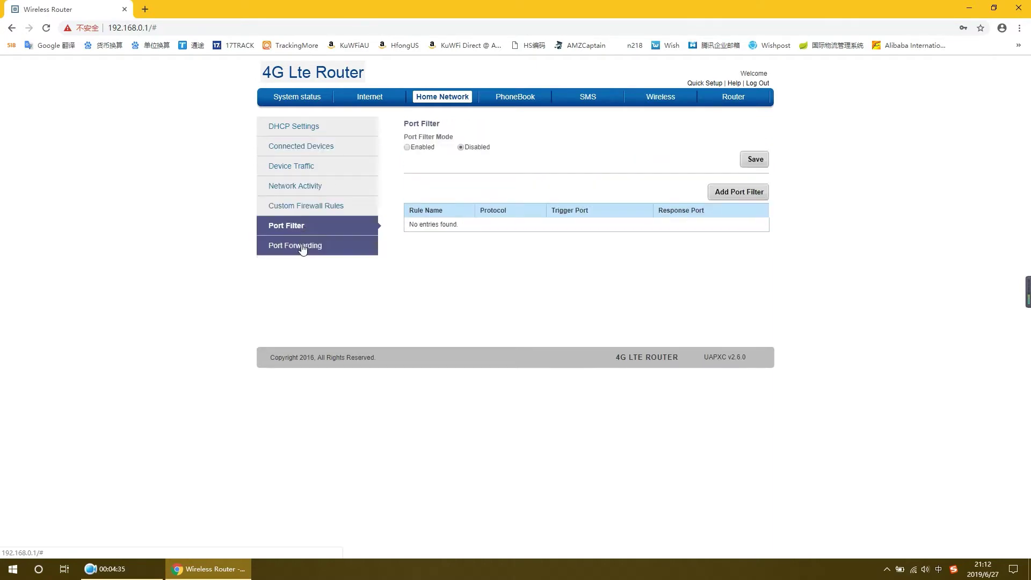
{"action": "left_click", "coordinate": [302, 248]}
{"action": "left_click", "coordinate": [511, 98]}
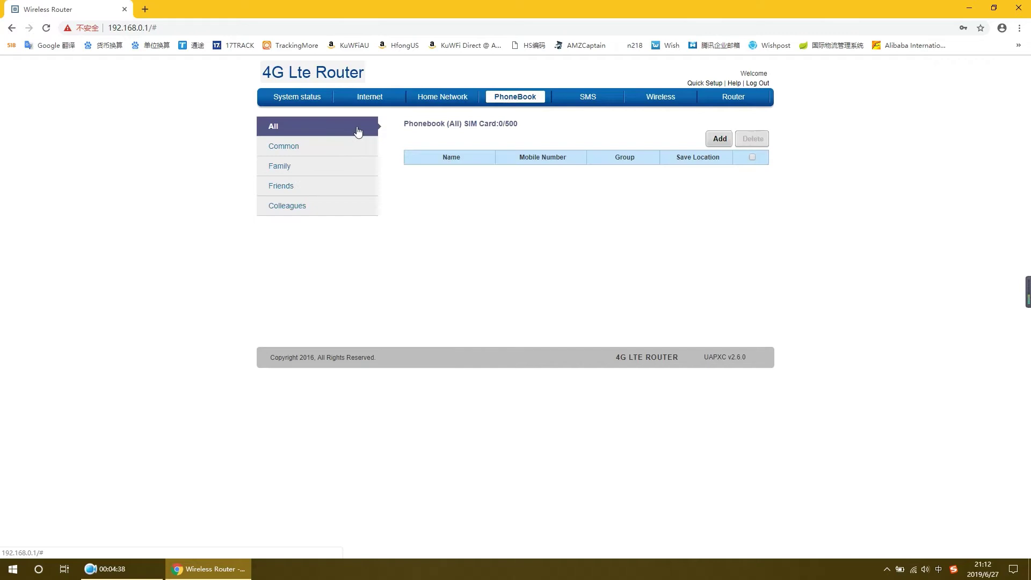
{"action": "left_click", "coordinate": [588, 105]}
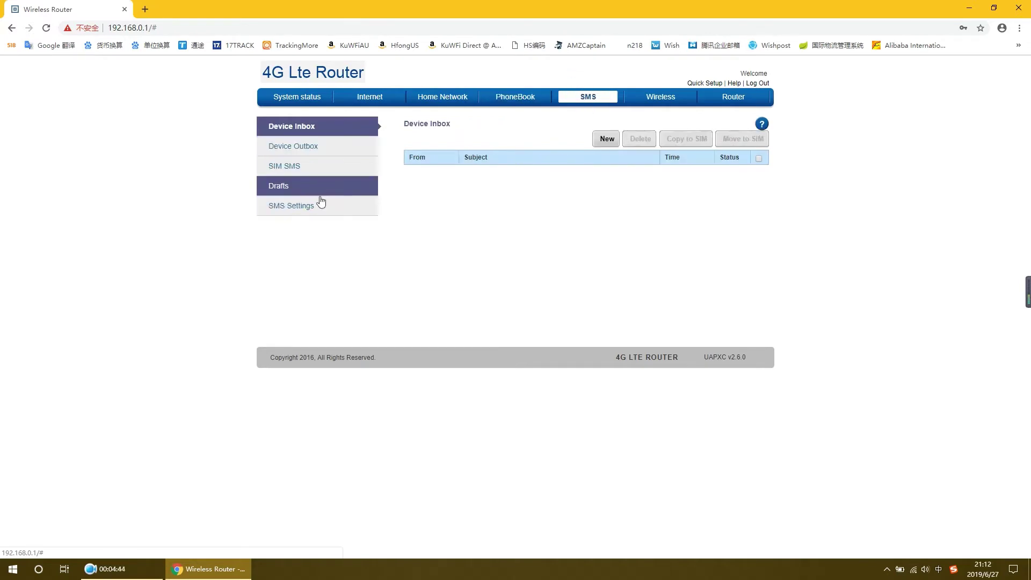
Open Wireless Security Settings, keeping network LTE-EC4C with WPA-WPA2 Mixed security
{"action": "left_click", "coordinate": [661, 98]}
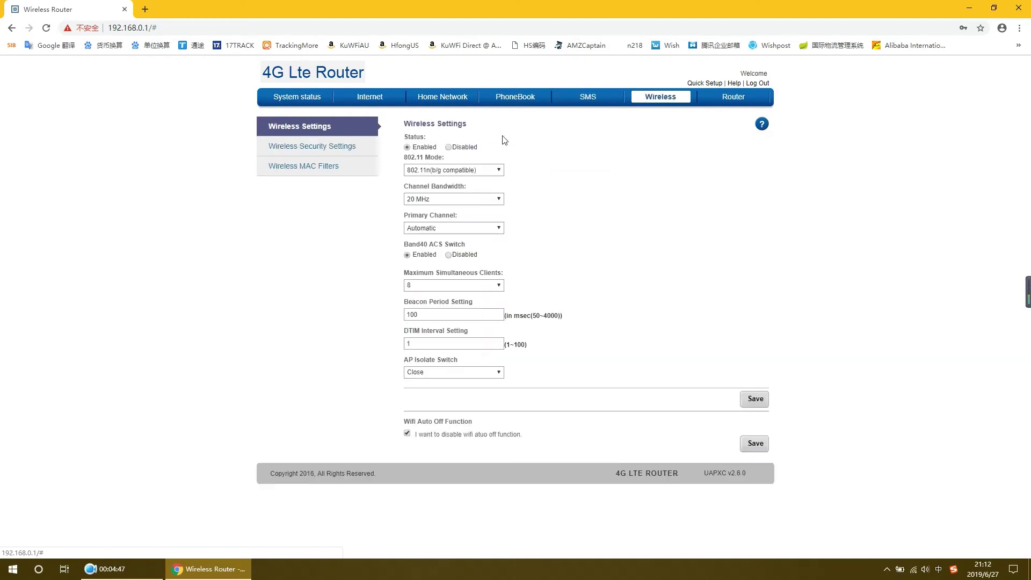
{"action": "left_click", "coordinate": [329, 151]}
{"action": "left_click", "coordinate": [494, 201]}
{"action": "left_click", "coordinate": [550, 195]}
{"action": "left_click_drag", "start_coordinate": [460, 148], "coordinate": [398, 151]}
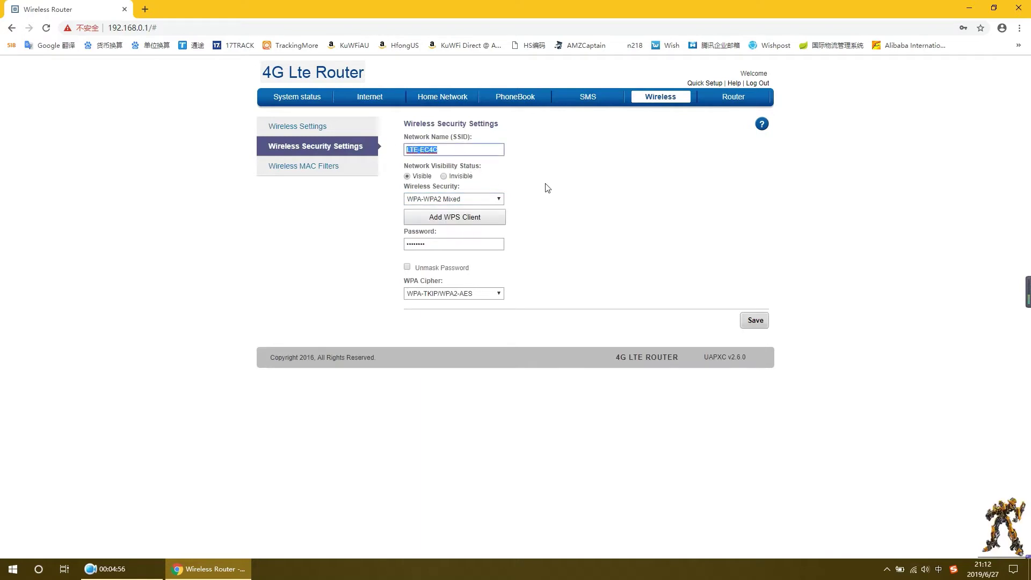
{"action": "left_click", "coordinate": [546, 188]}
{"action": "left_click_drag", "start_coordinate": [472, 142], "coordinate": [448, 139]}
Unmask the Wi-Fi password, leave the WPA cipher unchanged, and go to Wireless MAC Filters
{"action": "left_click", "coordinate": [437, 244]}
{"action": "left_click", "coordinate": [408, 268]}
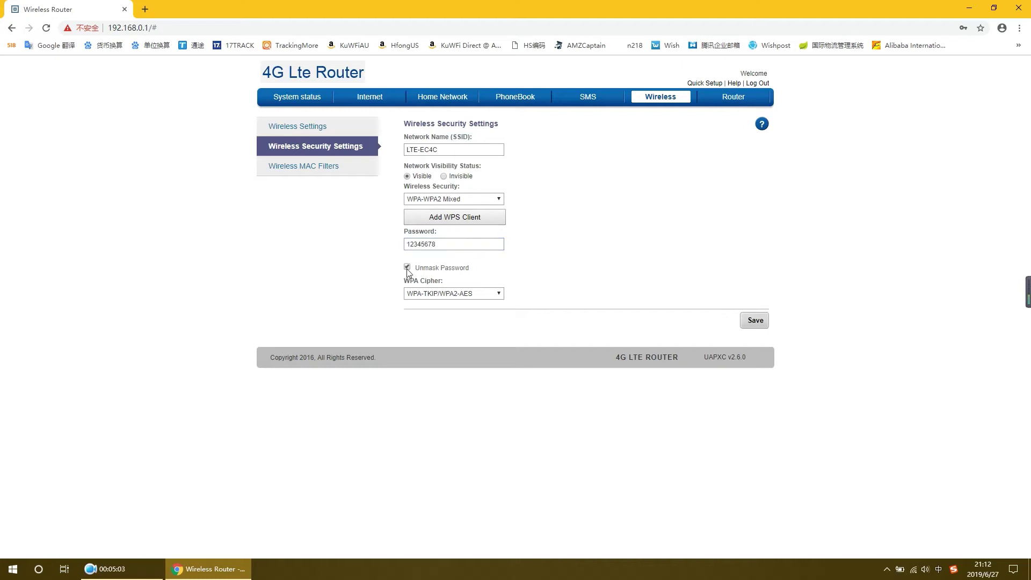
{"action": "left_click", "coordinate": [497, 295]}
{"action": "left_click", "coordinate": [607, 302]}
{"action": "left_click", "coordinate": [341, 168]}
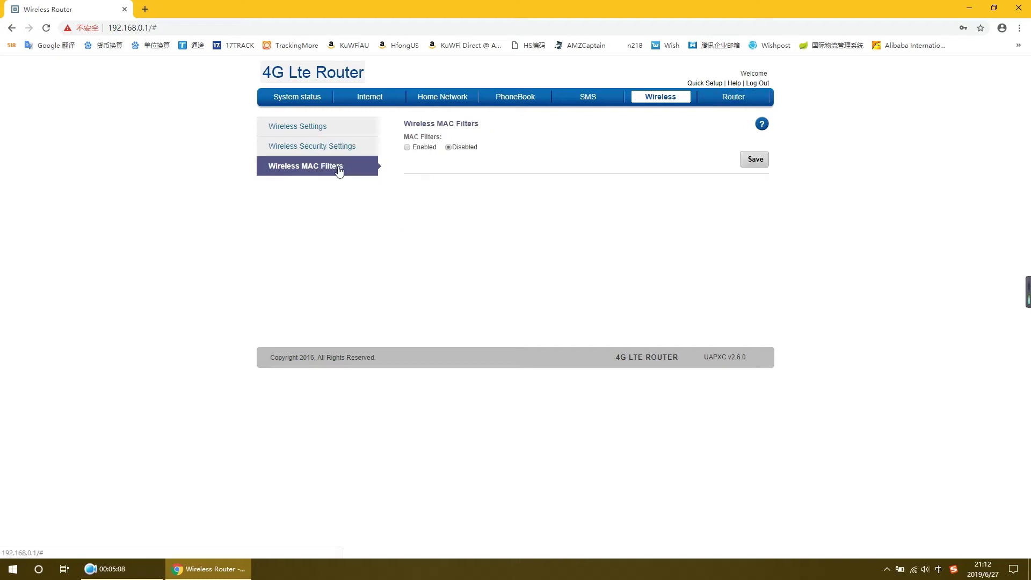
Visit User Management, Configuration, Software Upgrade, Reboot, Power Off, Time and SD card pages, dismissing the no-SD-card alert
{"action": "left_click", "coordinate": [731, 99]}
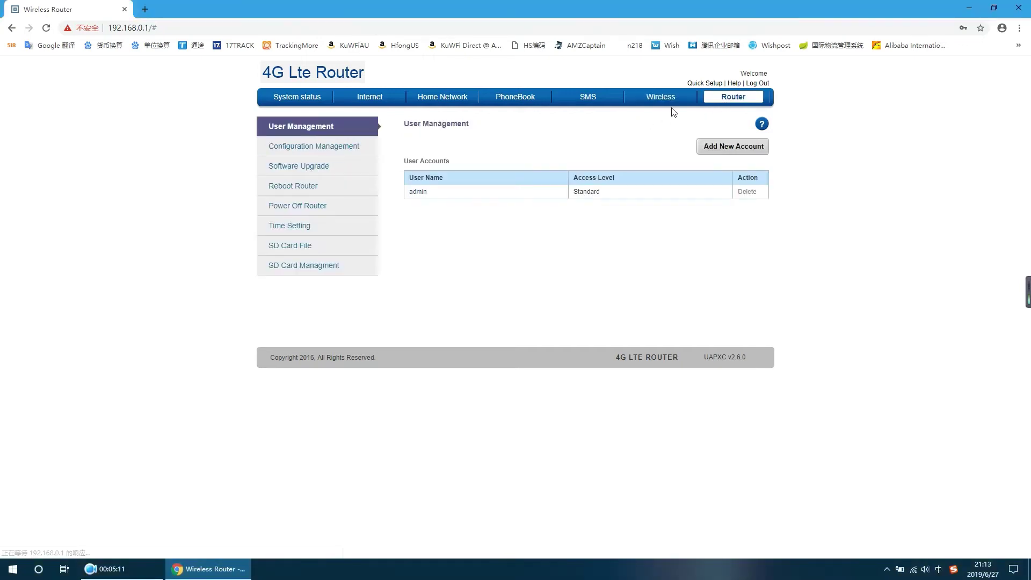
{"action": "left_click", "coordinate": [319, 148]}
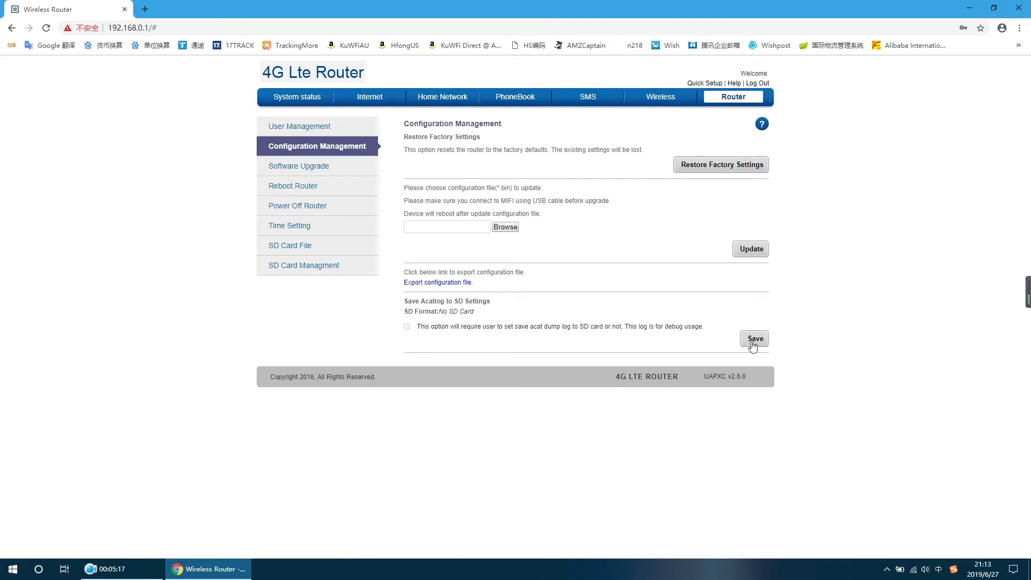
{"action": "left_click", "coordinate": [283, 167]}
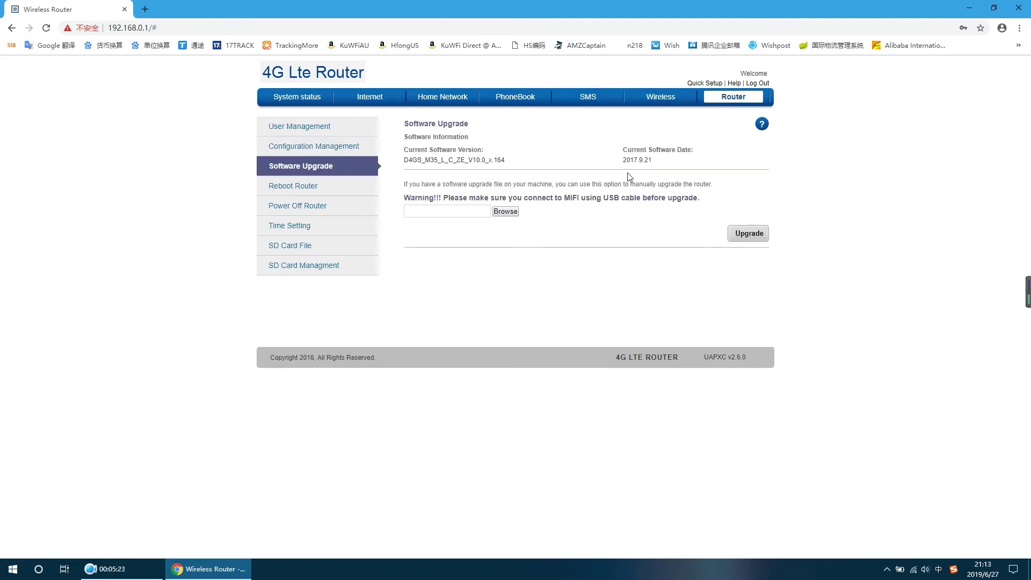
{"action": "left_click", "coordinate": [295, 189]}
{"action": "left_click", "coordinate": [296, 211]}
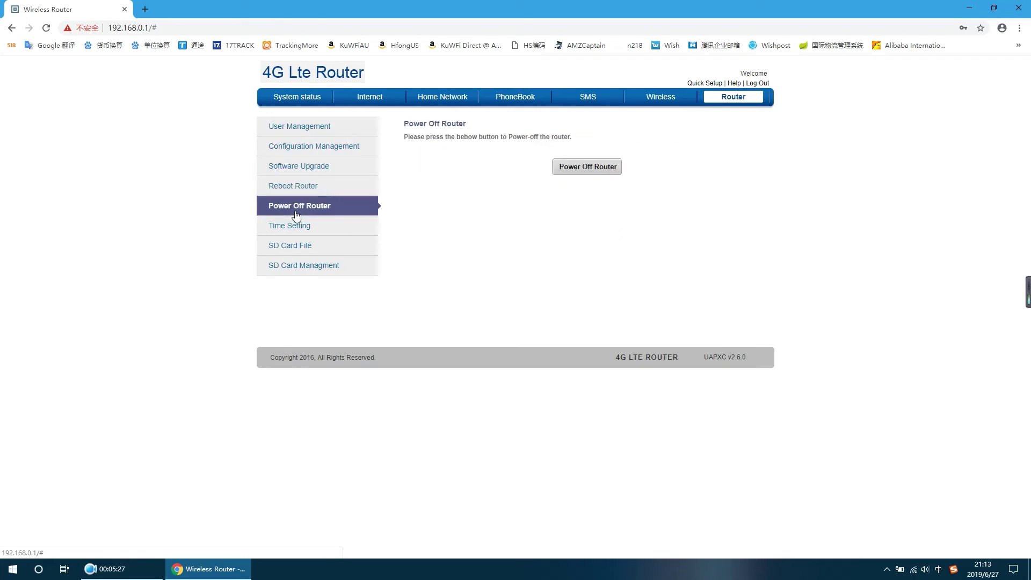
{"action": "left_click", "coordinate": [298, 226]}
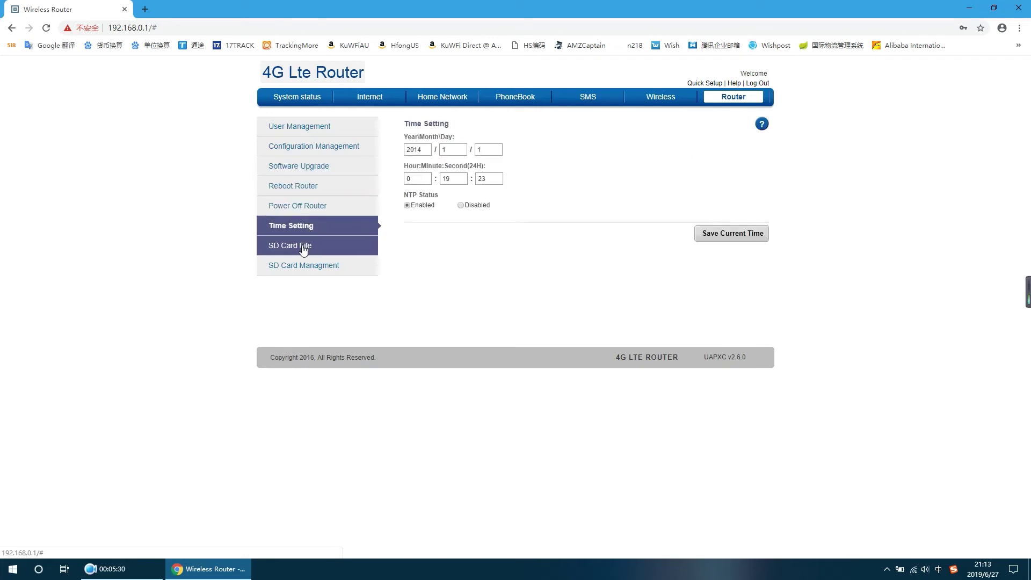
{"action": "left_click", "coordinate": [304, 247]}
{"action": "left_click", "coordinate": [524, 323]}
{"action": "left_click", "coordinate": [321, 268]}
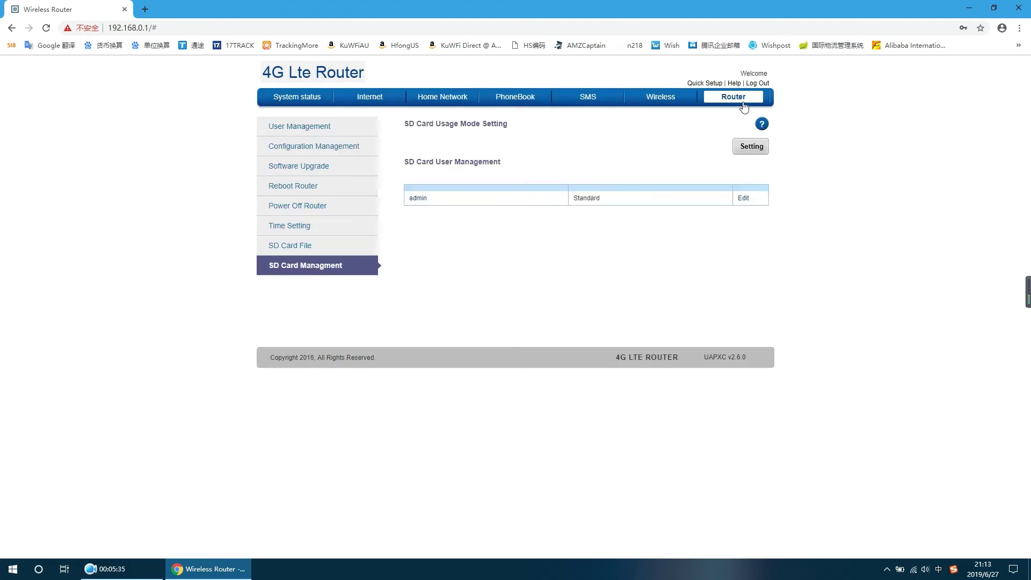
Log out of the router admin and close the Chrome window
{"action": "left_click", "coordinate": [764, 84]}
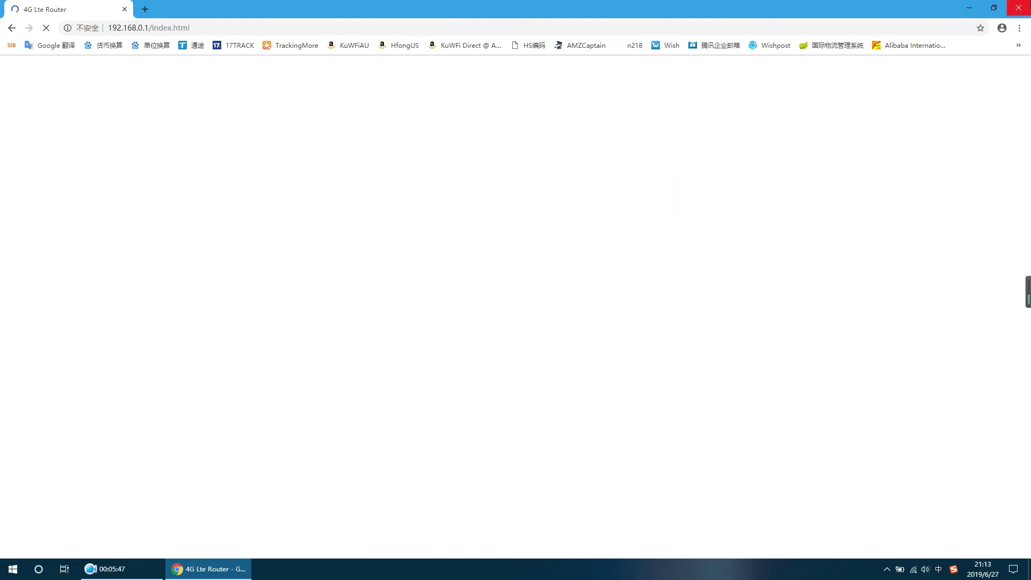
{"action": "left_click", "coordinate": [1019, 8]}
{"action": "left_click", "coordinate": [116, 569]}
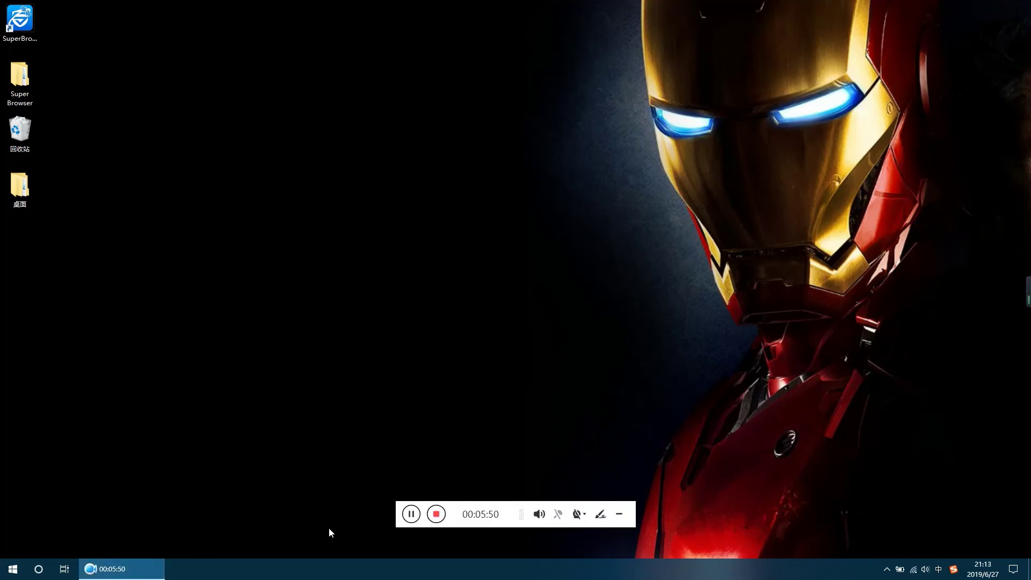
{"action": "left_click", "coordinate": [436, 514]}
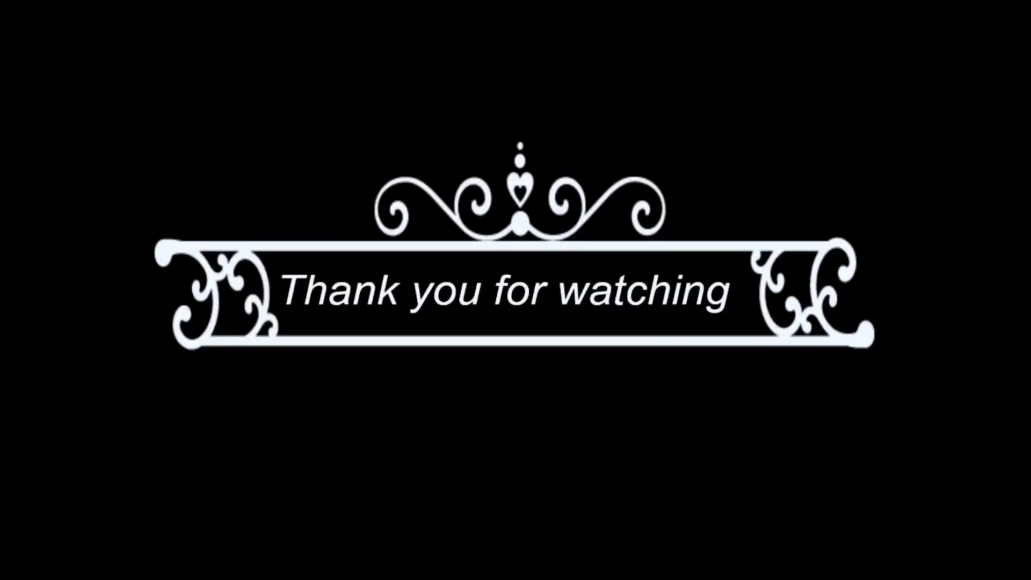